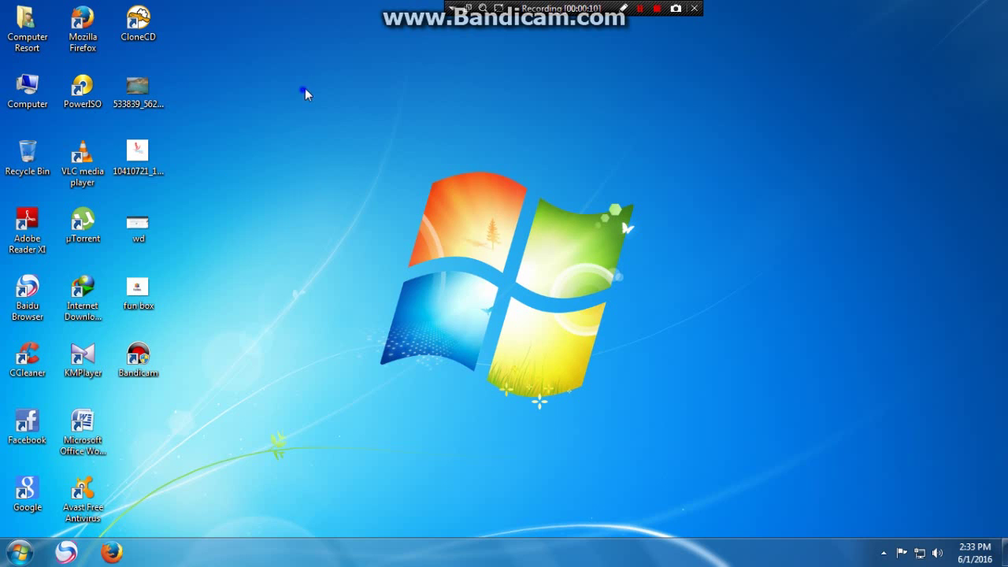
pyautogui.rightClick(305, 89)
pyautogui.click(358, 136)
pyautogui.moveTo(1005, 463); pyautogui.dragTo(888, 534)
pyautogui.rightClick(743, 160)
pyautogui.click(793, 219)
# Step: Open the computer's system properties, check the Windows edition and activation status, and close the window
pyautogui.rightClick(30, 83)
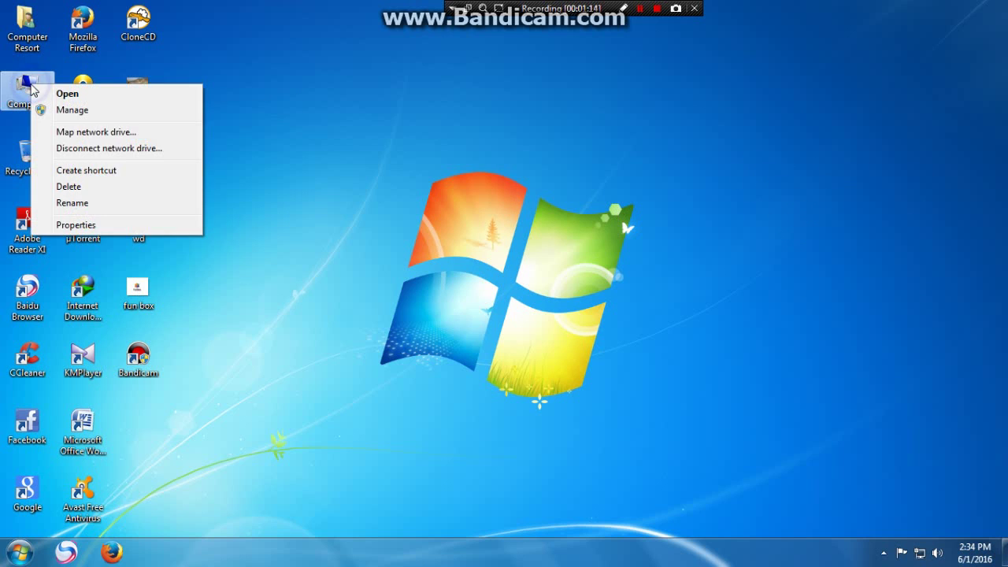
pyautogui.click(120, 228)
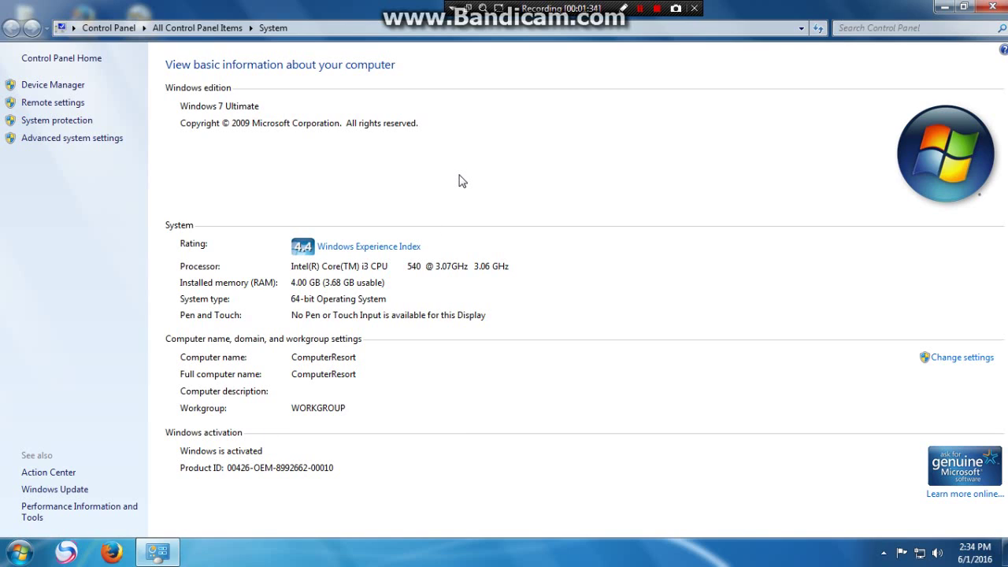
pyautogui.doubleClick(768, 7)
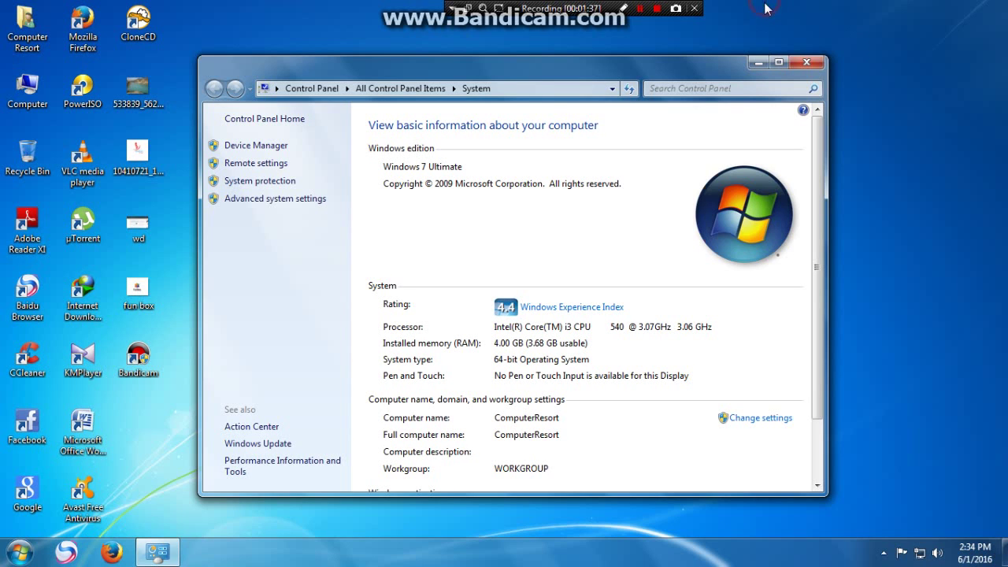
pyautogui.click(806, 59)
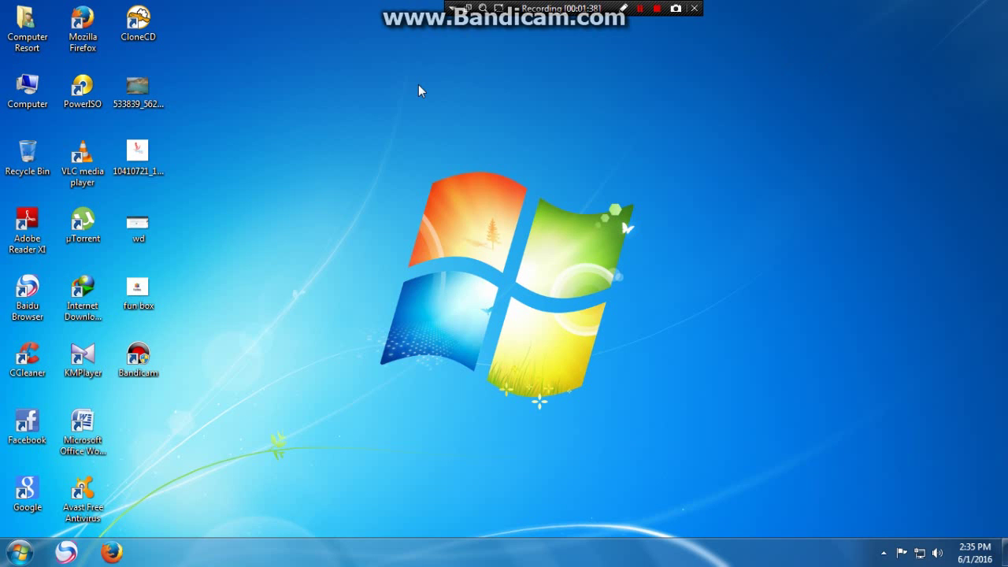
# Step: Look through the Mixed software folder on the CR SONGS (F:) drive and return to the Computer drive list
pyautogui.doubleClick(26, 88)
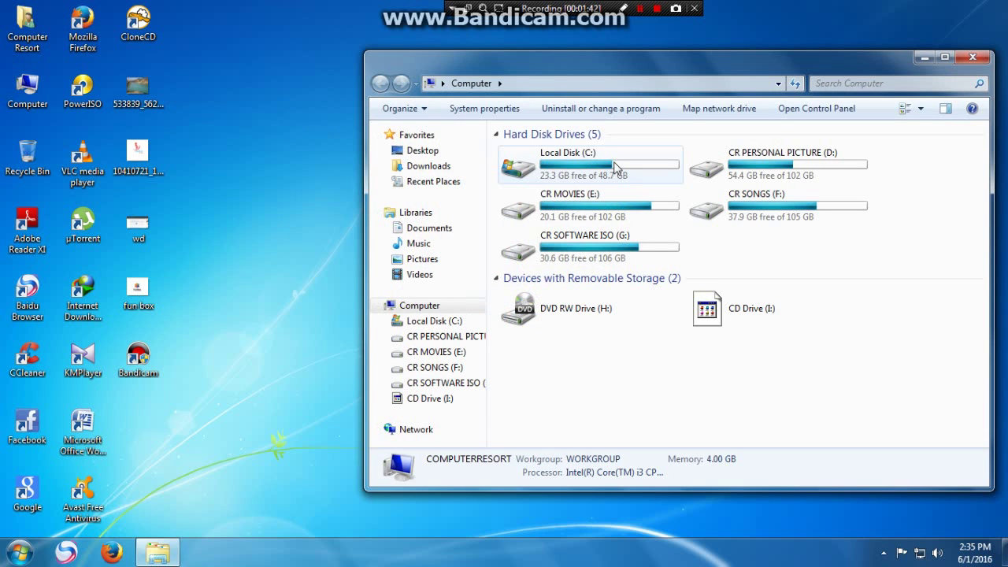
pyautogui.click(606, 241)
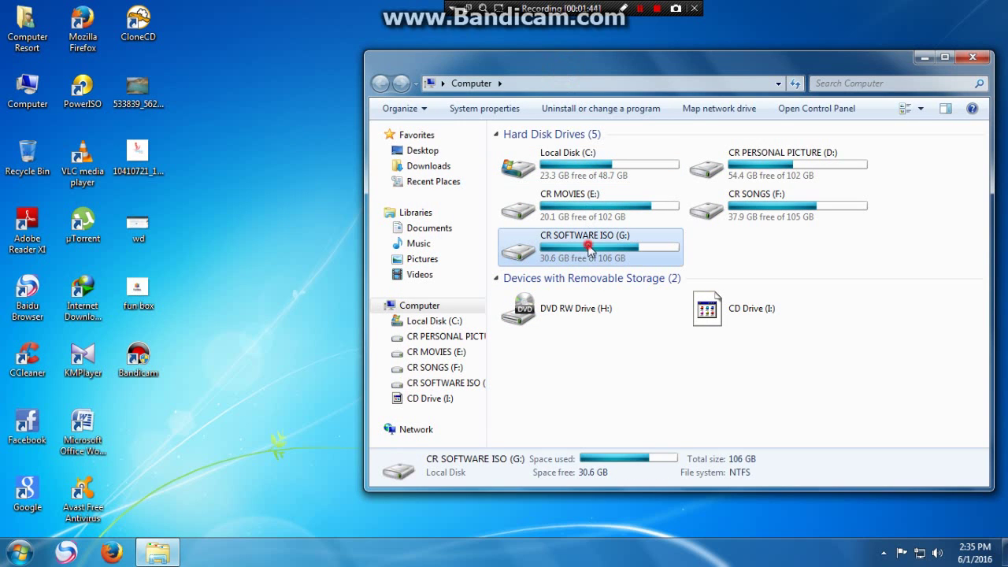
pyautogui.doubleClick(715, 214)
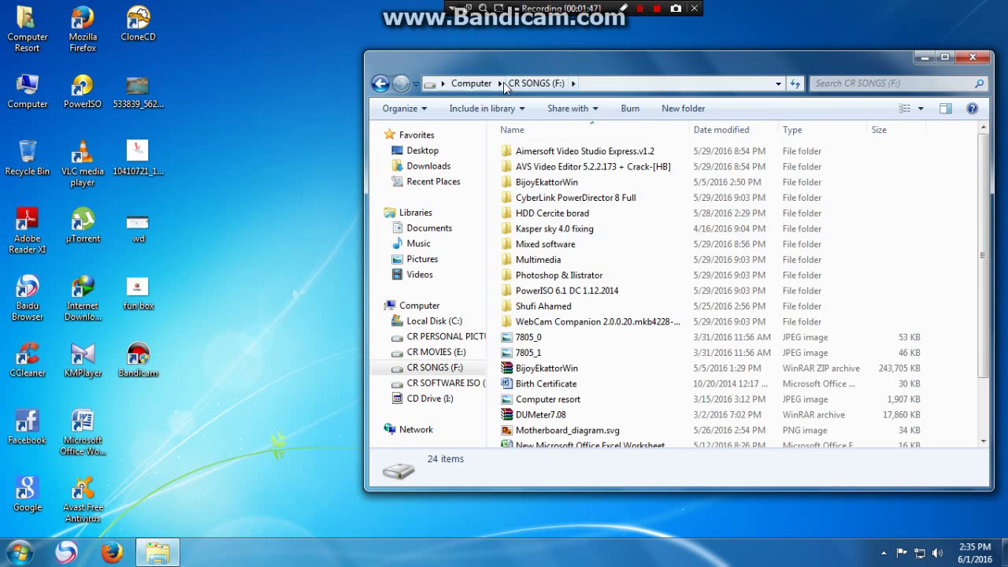
pyautogui.doubleClick(480, 61)
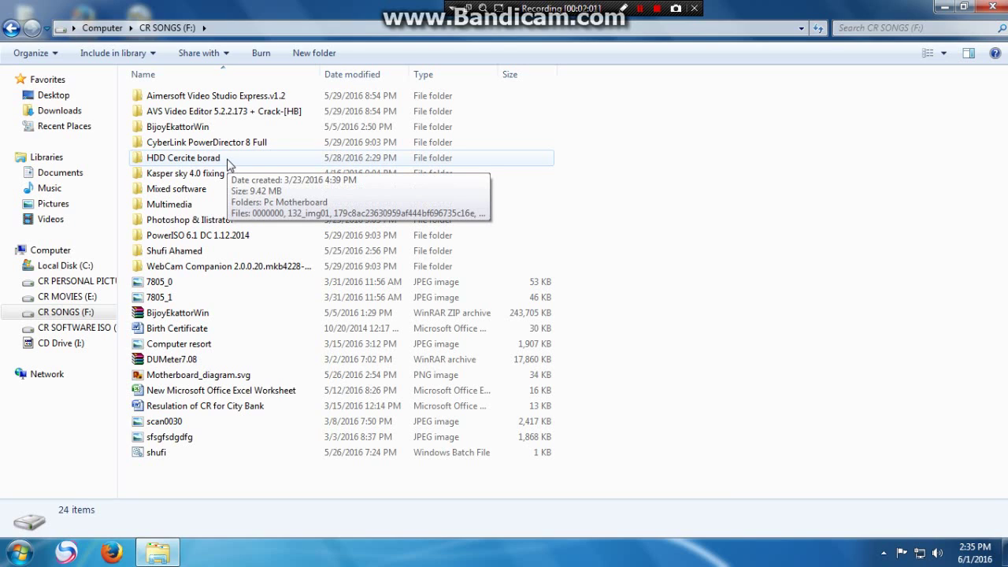
pyautogui.doubleClick(185, 190)
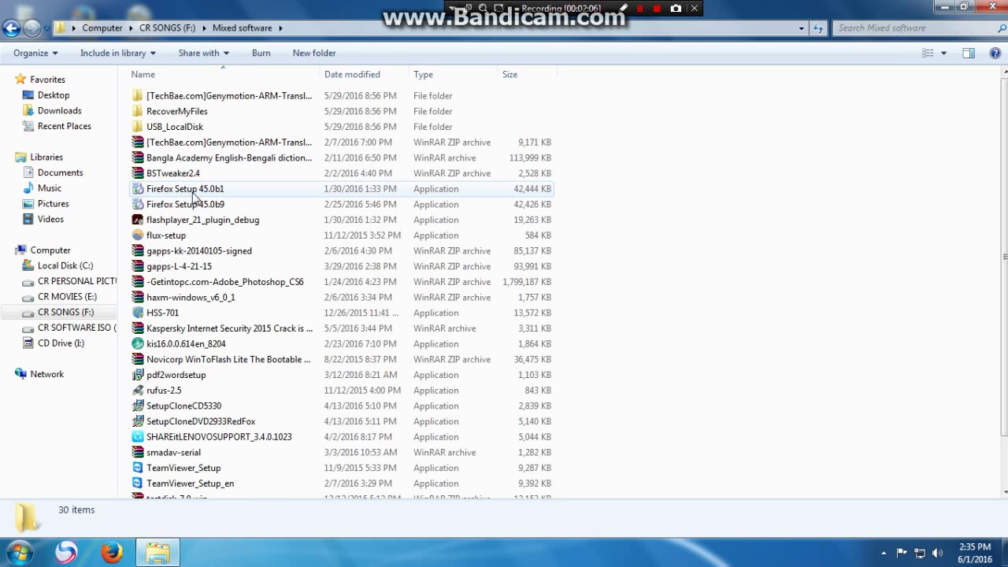
pyautogui.scroll(-2, 195, 197)
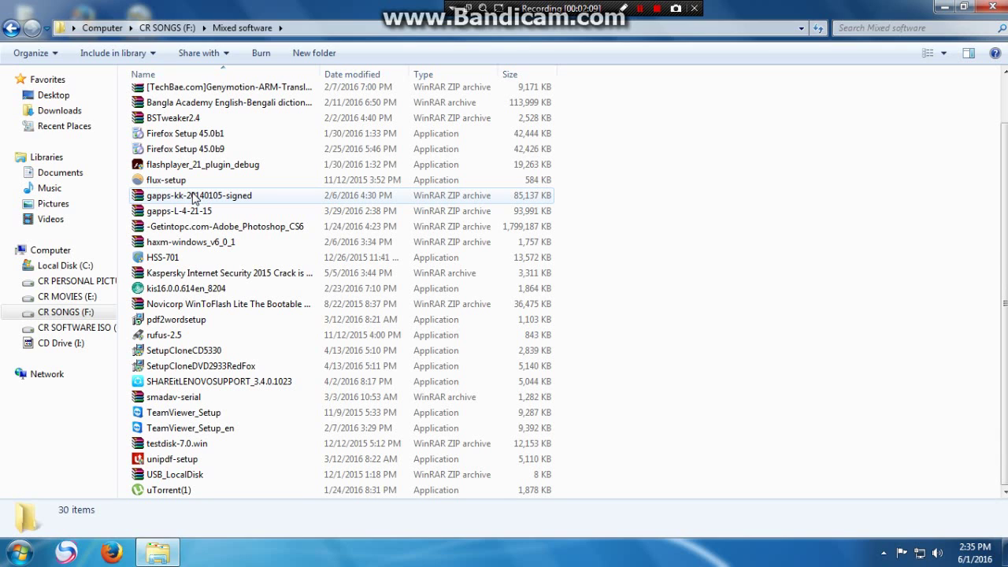
pyautogui.scroll(2, 195, 198)
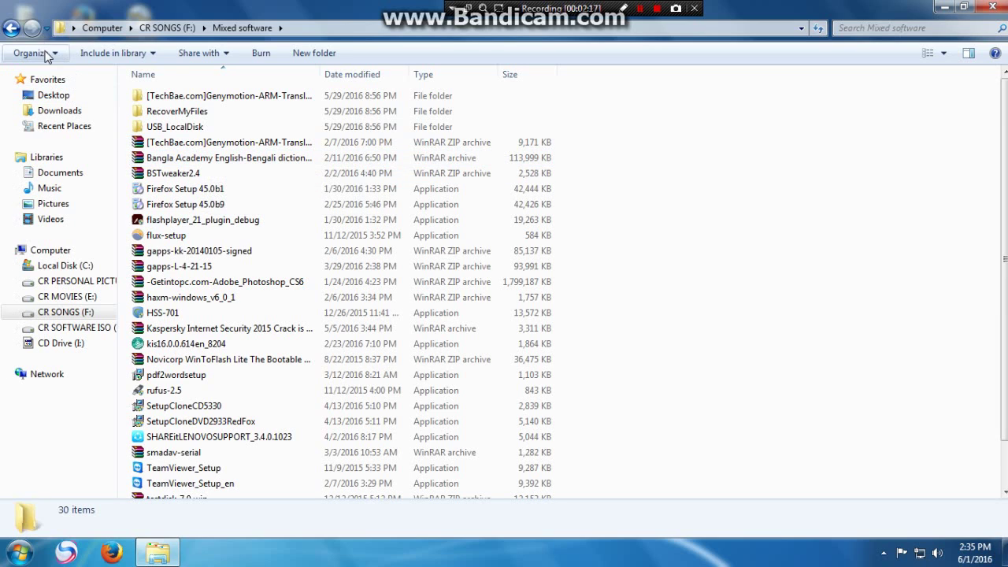
pyautogui.click(11, 28)
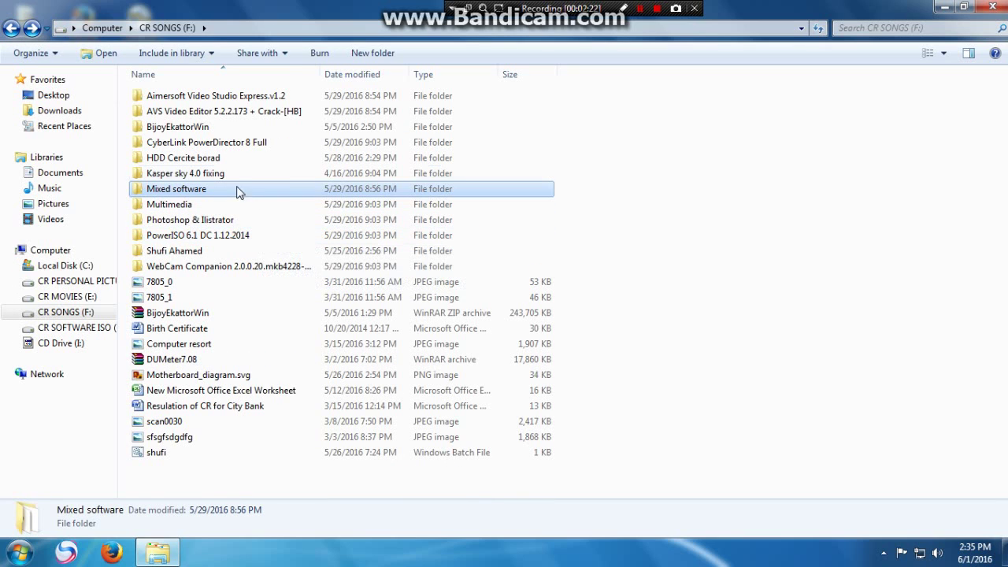
pyautogui.click(11, 33)
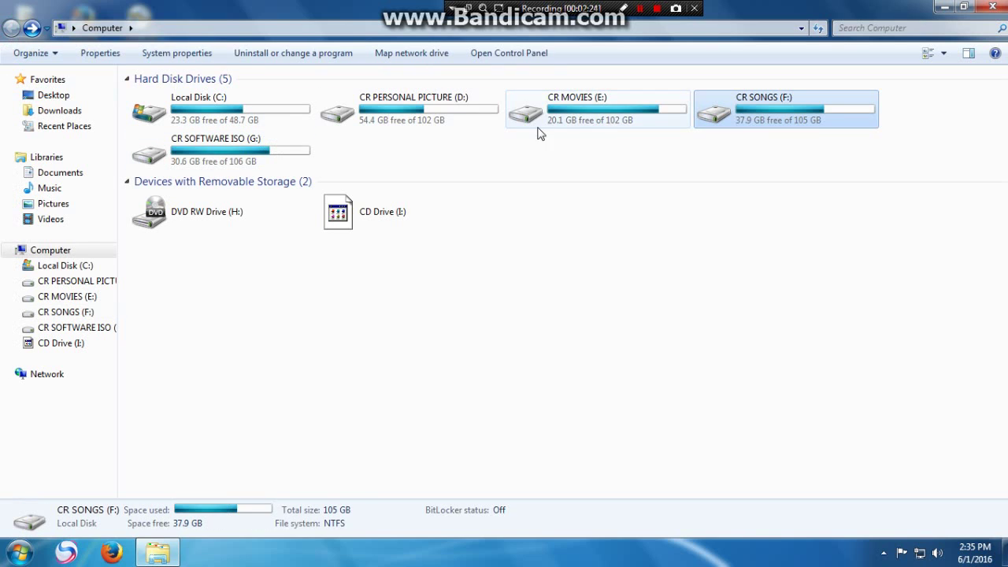
# Step: Open the Windows Loader folder inside All DVD Burn > windos 7 unlemetad on the CR SOFTWARE ISO (G:) drive
pyautogui.click(253, 160)
pyautogui.doubleClick(254, 160)
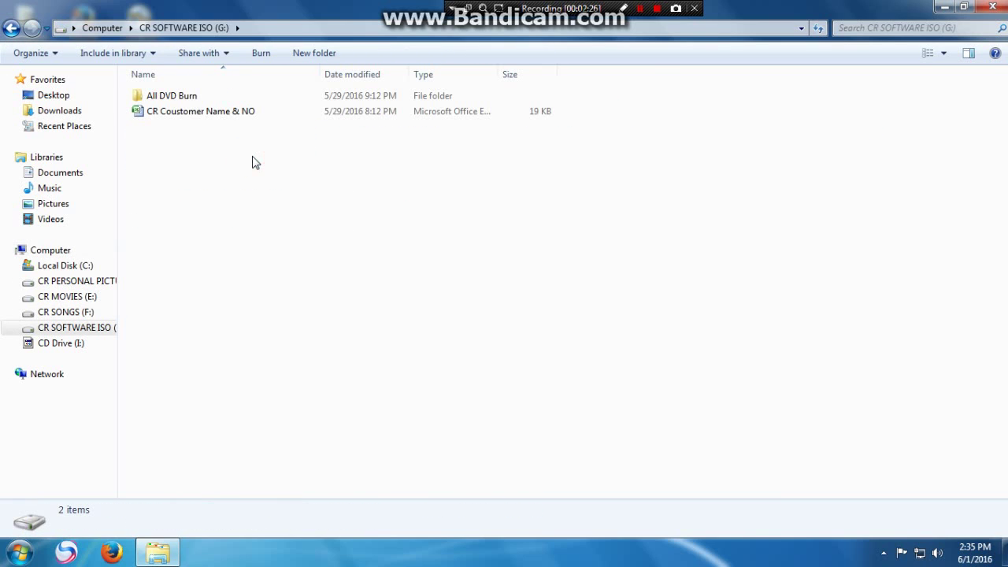
pyautogui.click(160, 97)
pyautogui.doubleClick(160, 99)
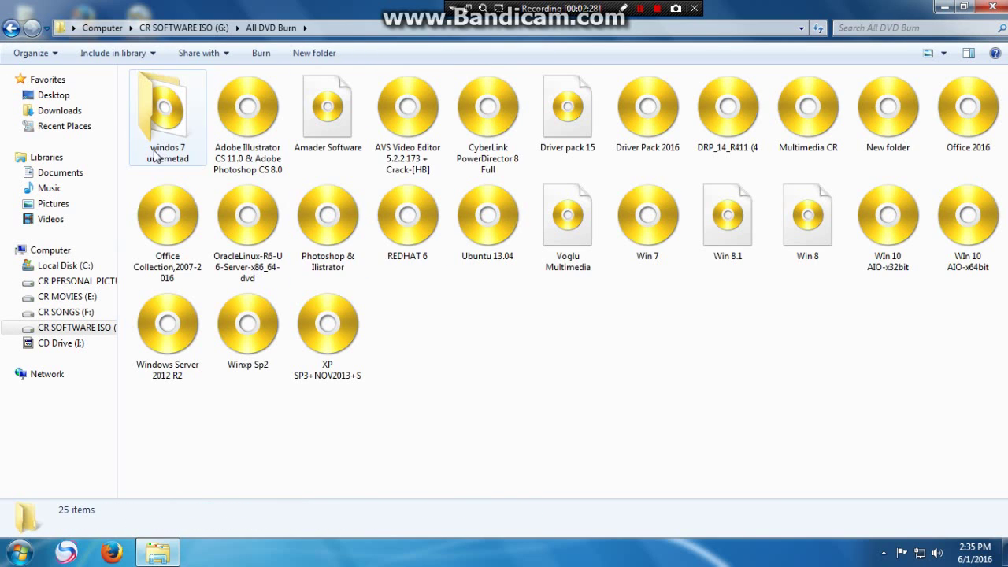
pyautogui.doubleClick(165, 119)
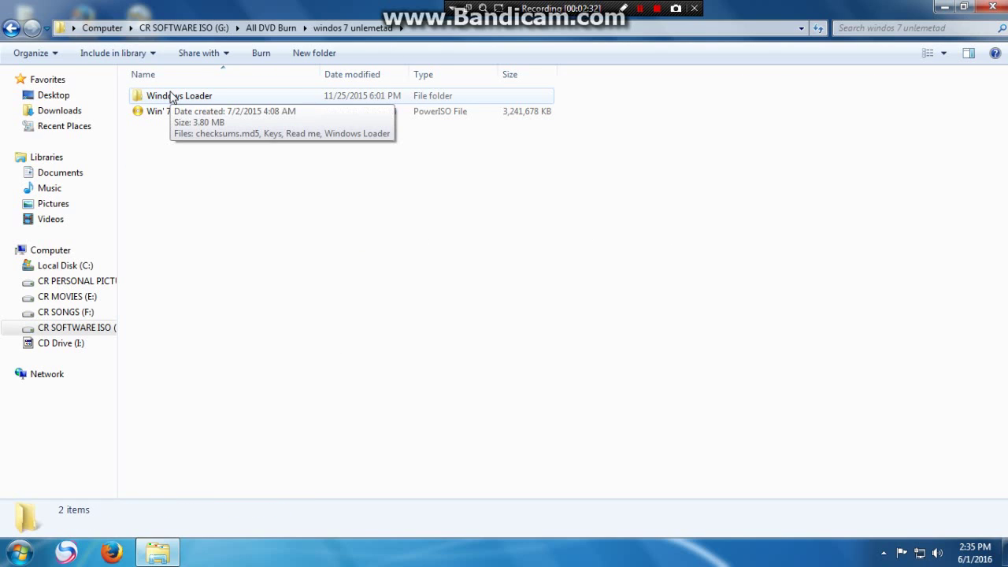
pyautogui.doubleClick(171, 95)
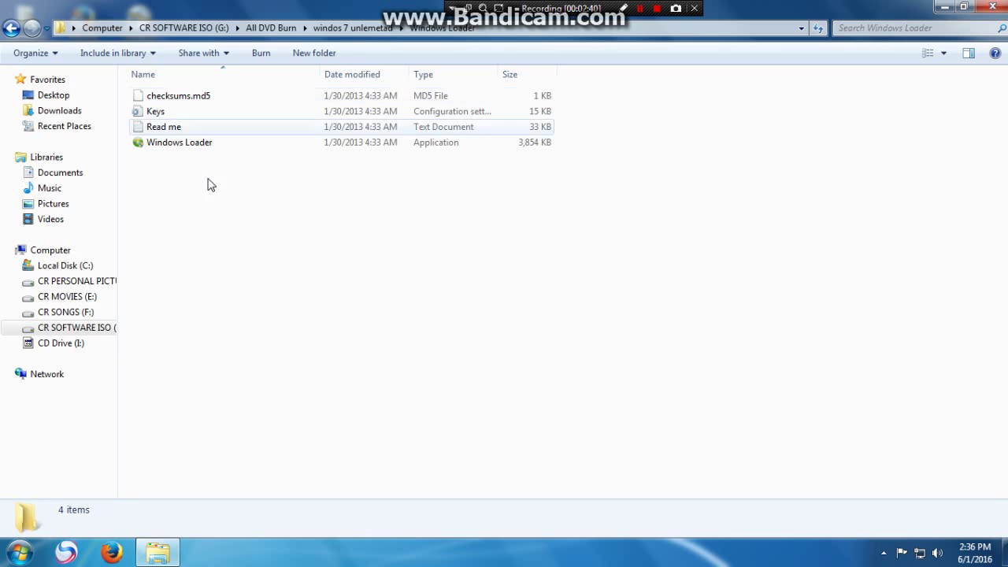
# Step: Launch the Windows Loader application from the open folder, leaving its file name as it is
pyautogui.click(212, 234)
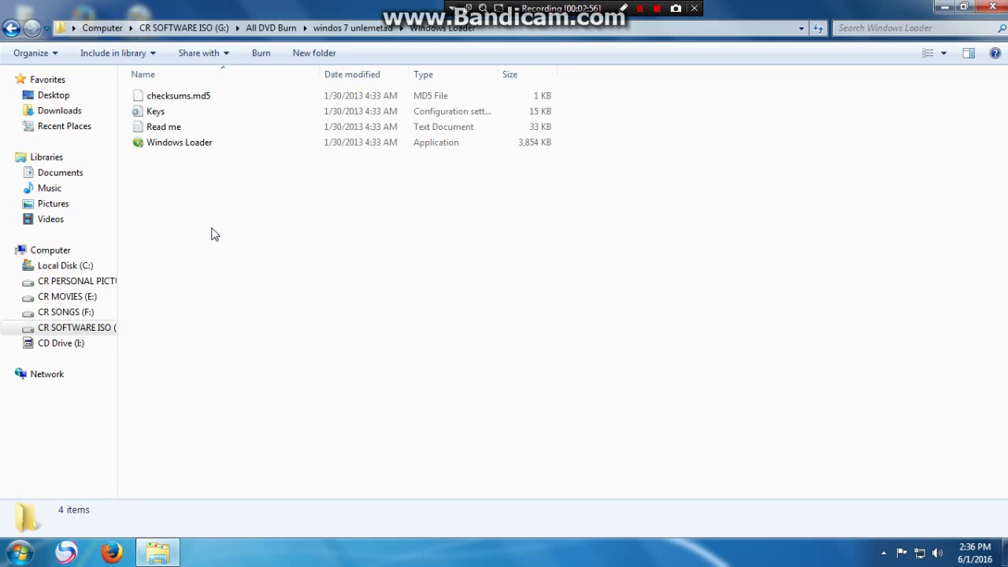
pyautogui.click(226, 210)
pyautogui.click(196, 143)
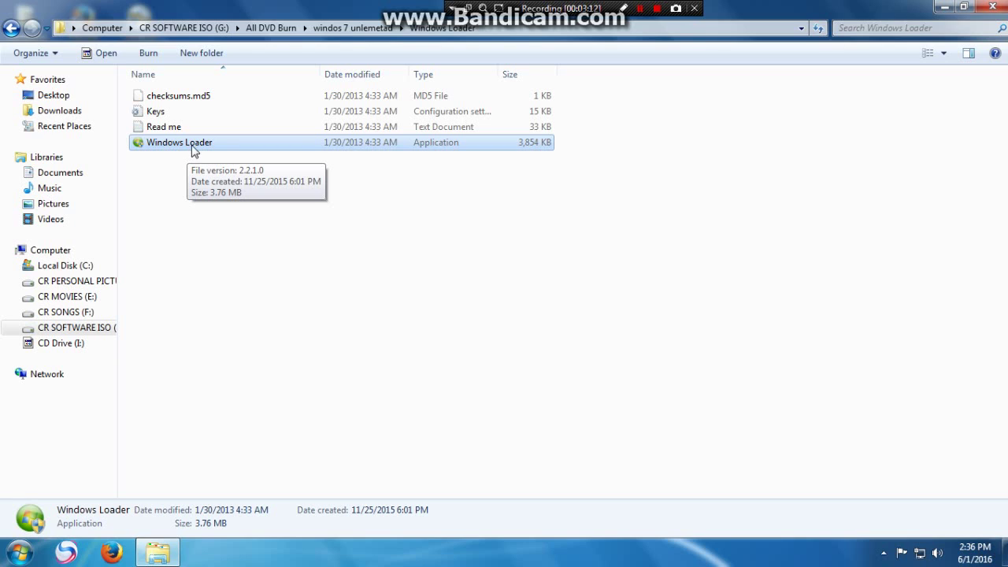
pyautogui.click(180, 148)
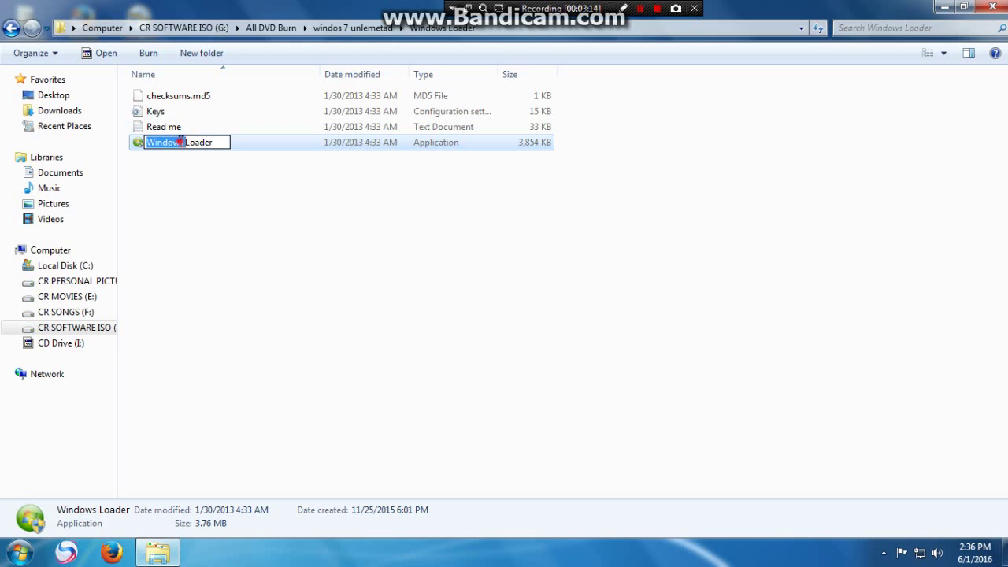
pyautogui.click(168, 162)
pyautogui.doubleClick(153, 144)
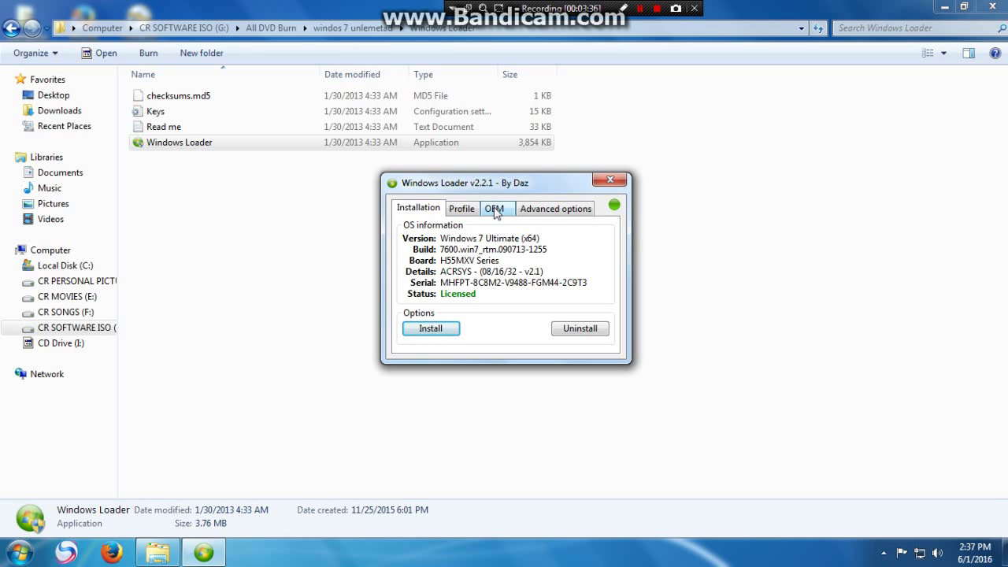
# Step: Review the loader's Profile, OEM and Advanced options settings, and return to the Installation information
pyautogui.click(471, 210)
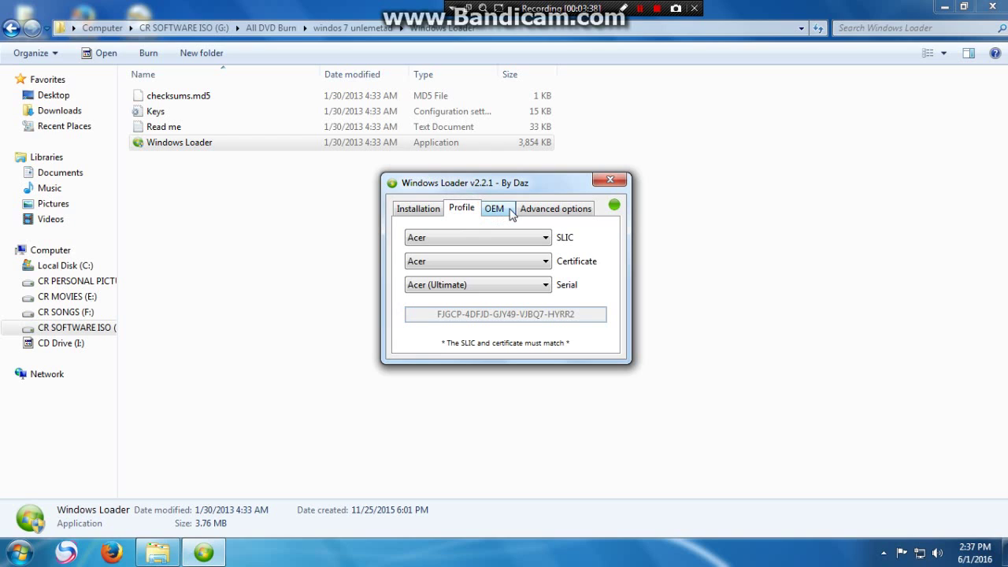
pyautogui.click(496, 210)
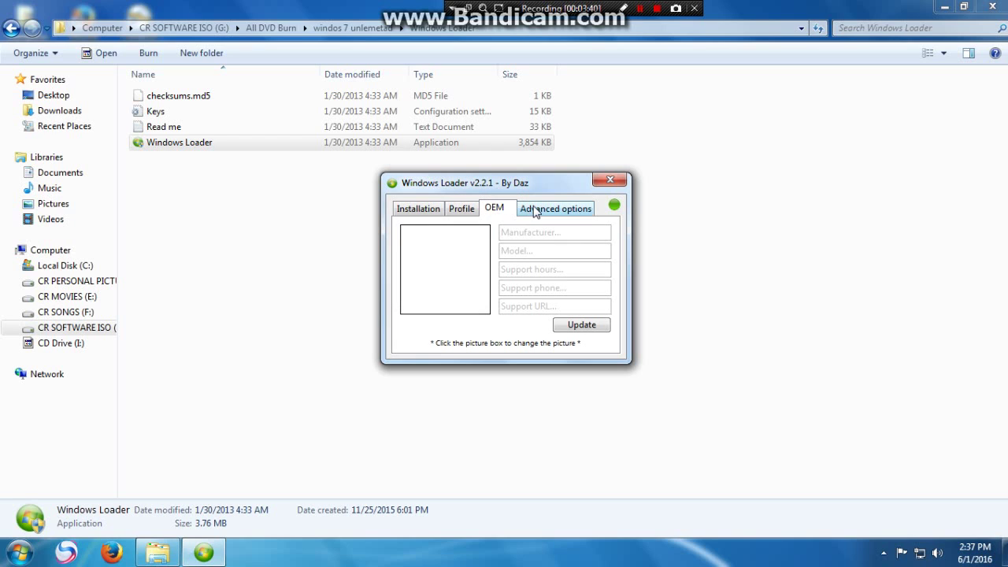
pyautogui.click(542, 211)
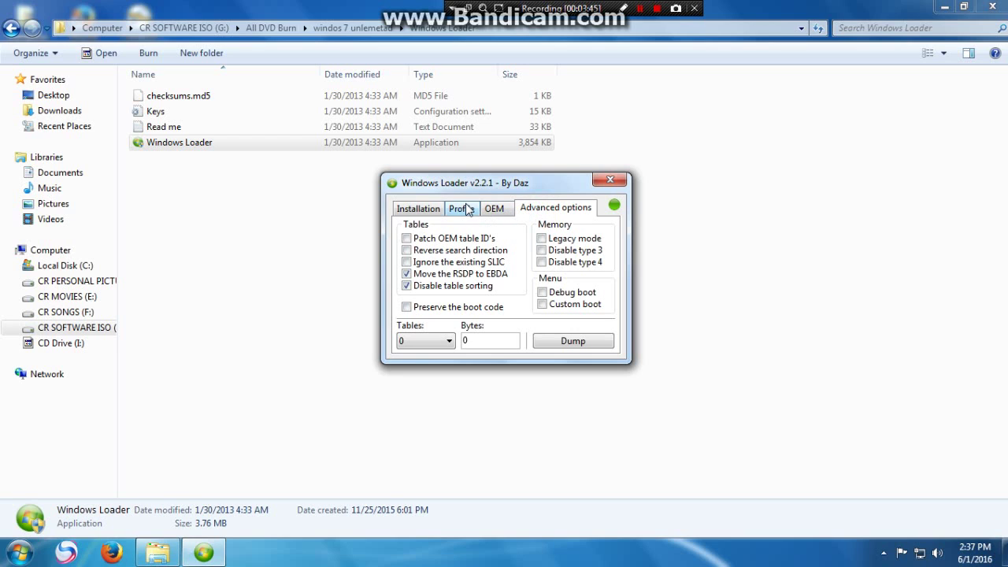
pyautogui.click(418, 209)
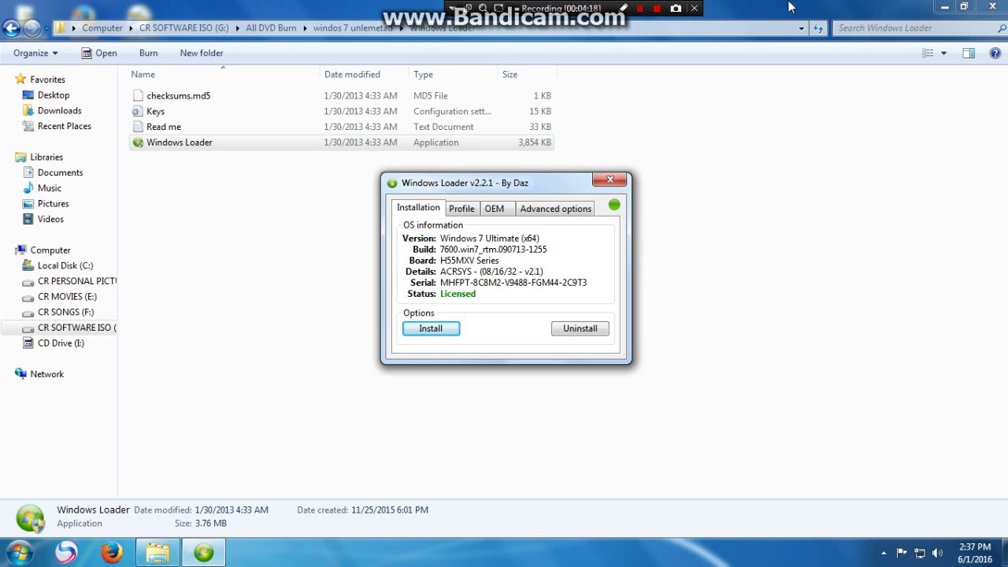
# Step: Close the folder window and Windows Loader, and check the Windows activation status in the computer's system properties
pyautogui.click(992, 6)
pyautogui.click(28, 88)
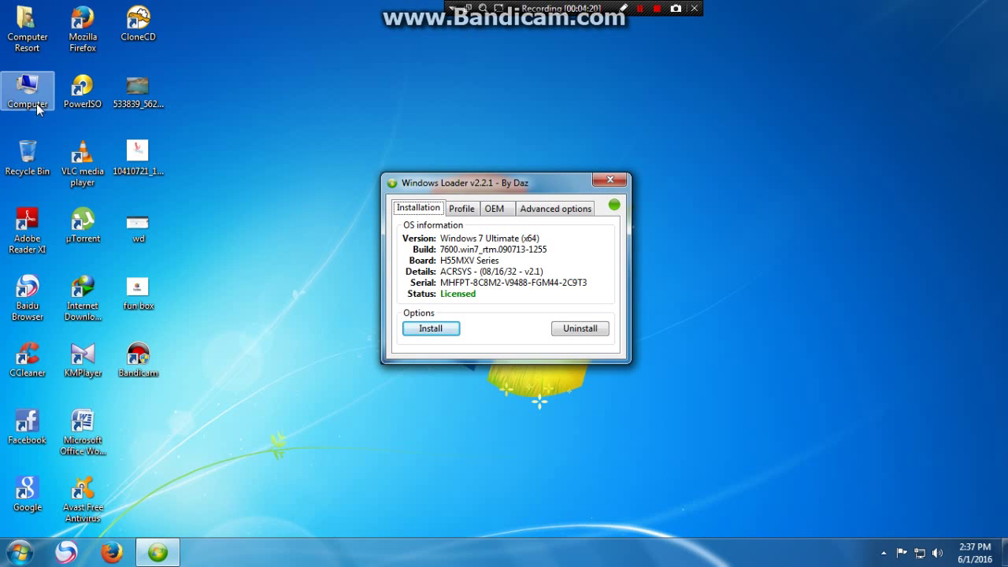
pyautogui.rightClick(49, 91)
pyautogui.click(86, 233)
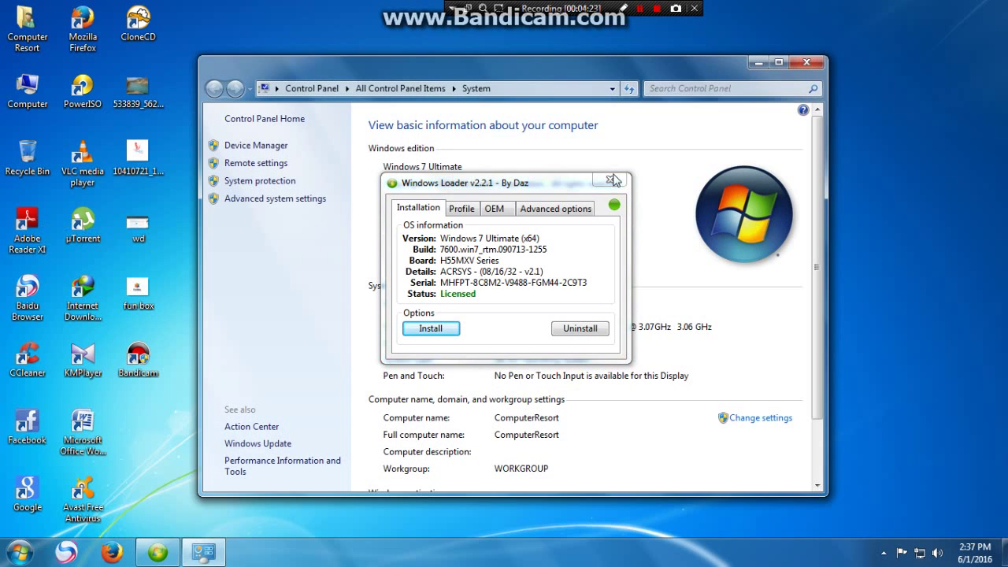
pyautogui.click(610, 179)
pyautogui.scroll(-2, 705, 240)
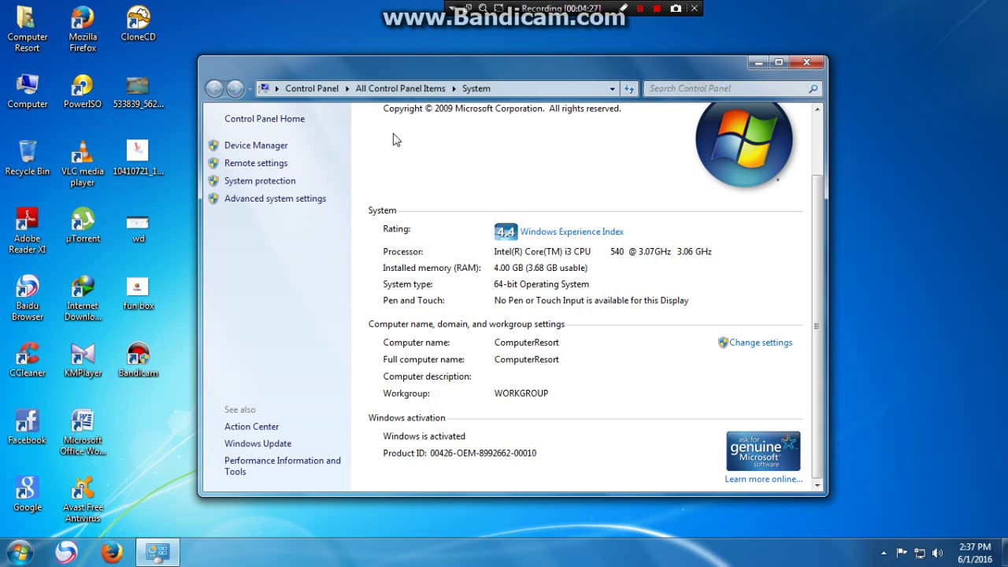
pyautogui.doubleClick(426, 69)
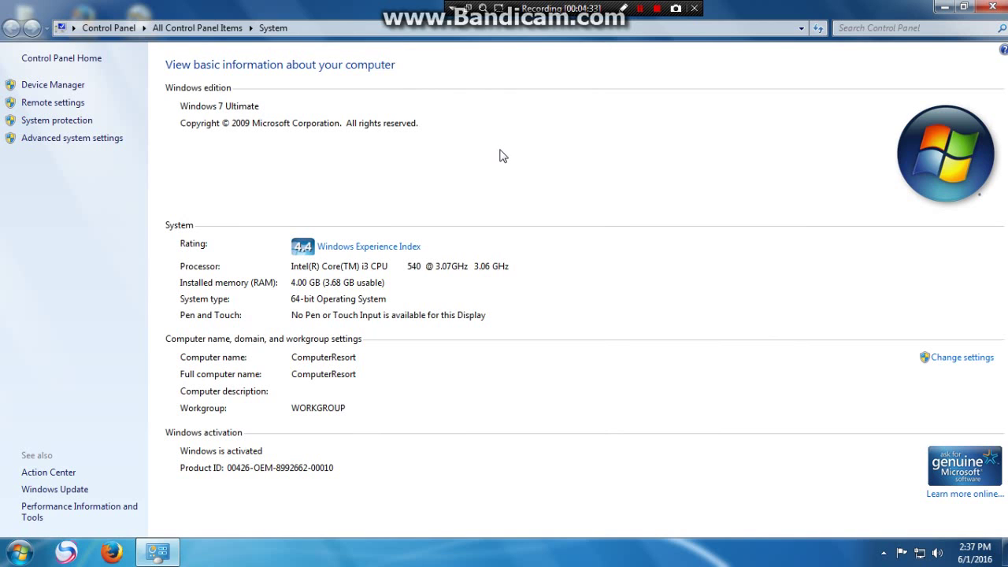
pyautogui.doubleClick(356, 6)
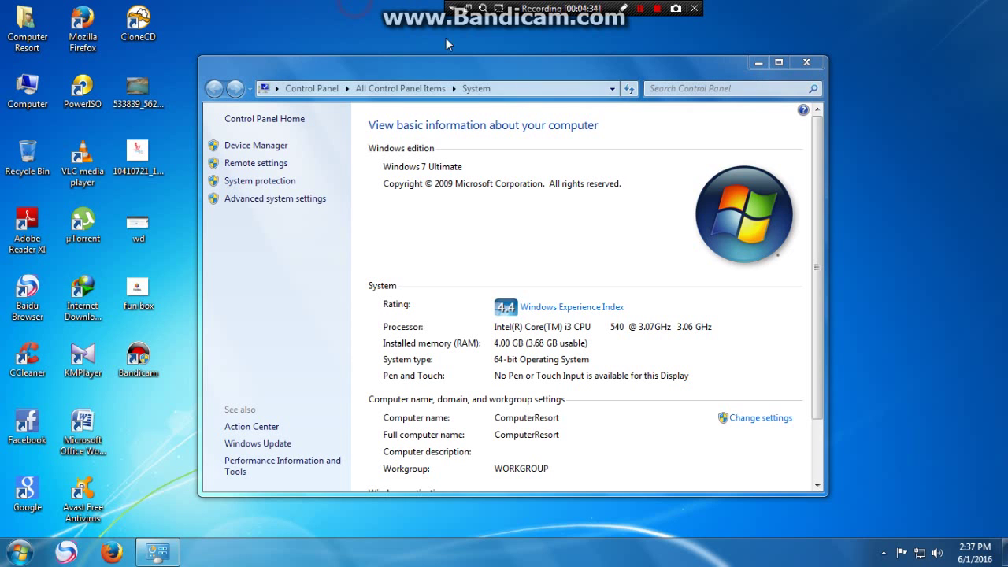
pyautogui.click(805, 67)
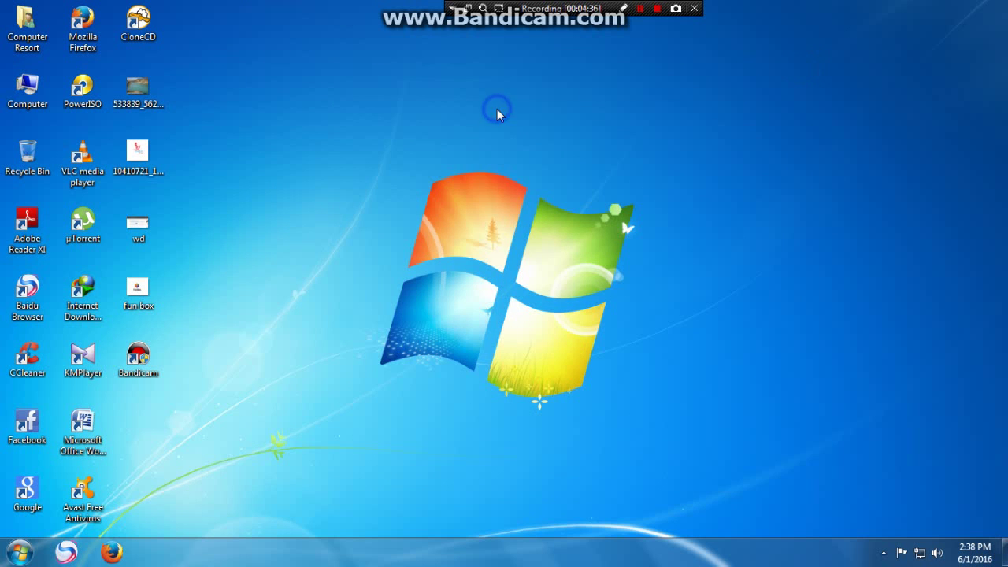
pyautogui.rightClick(497, 109)
pyautogui.click(542, 153)
pyautogui.rightClick(542, 154)
pyautogui.click(586, 192)
pyautogui.rightClick(339, 91)
pyautogui.click(375, 132)
pyautogui.rightClick(286, 68)
pyautogui.click(318, 102)
pyautogui.rightClick(323, 63)
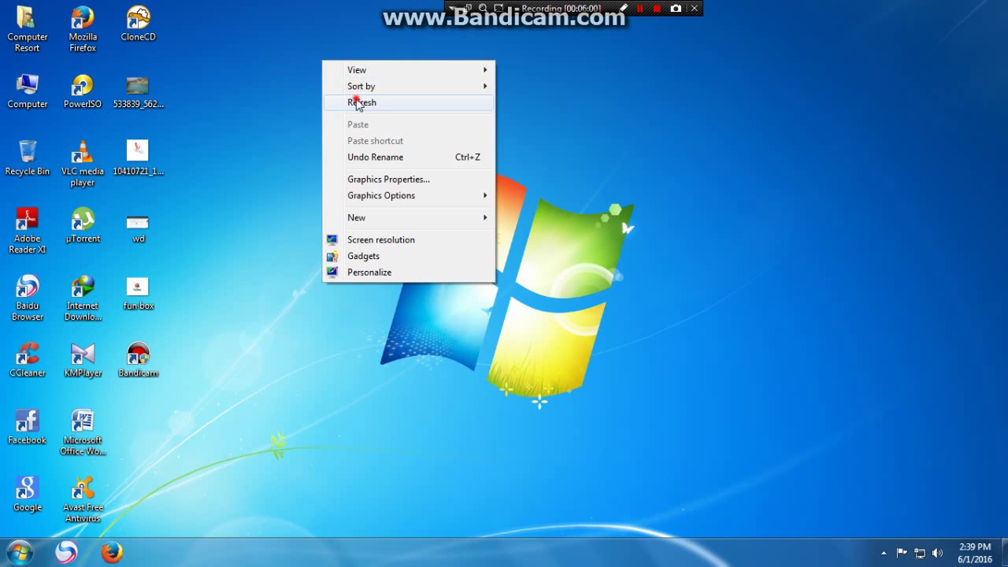
pyautogui.click(355, 100)
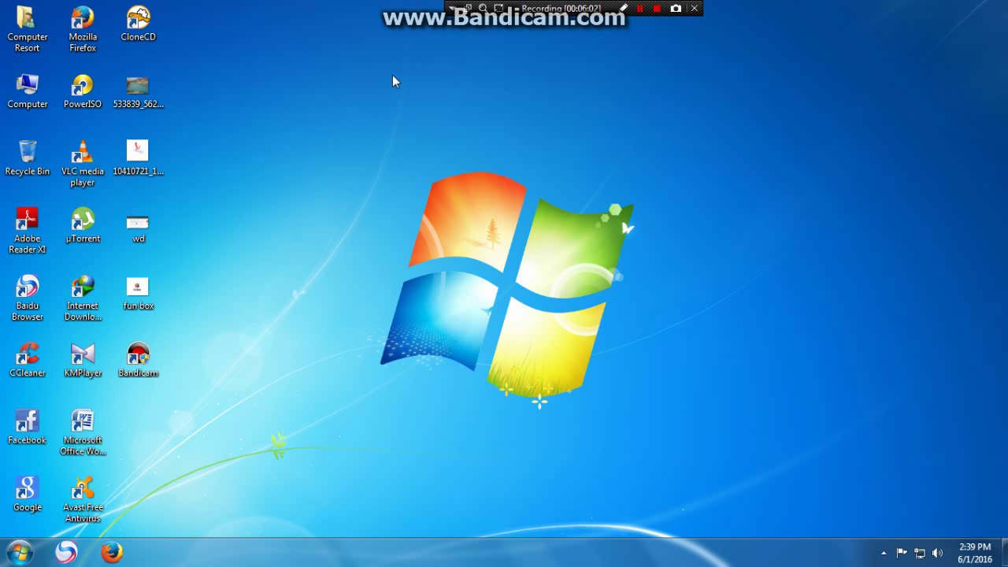